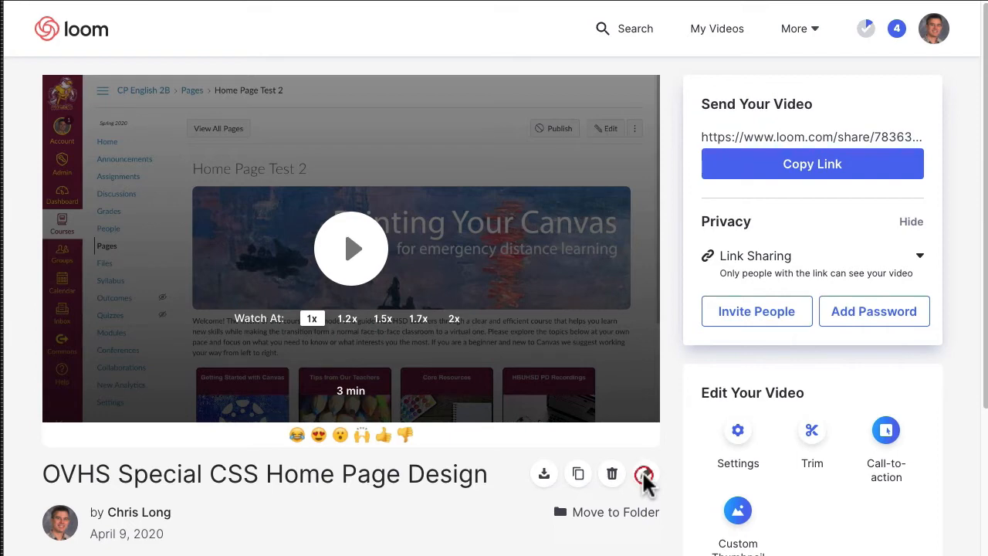
# Copy the video's embed code from its sharing options with a fixed size of 480 × 270
pyautogui.click(646, 474)
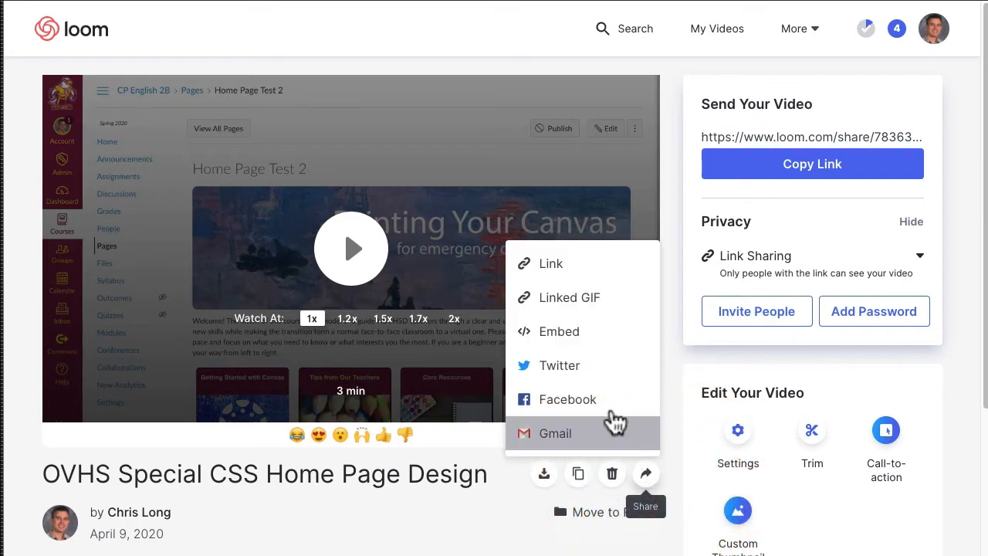
pyautogui.click(585, 345)
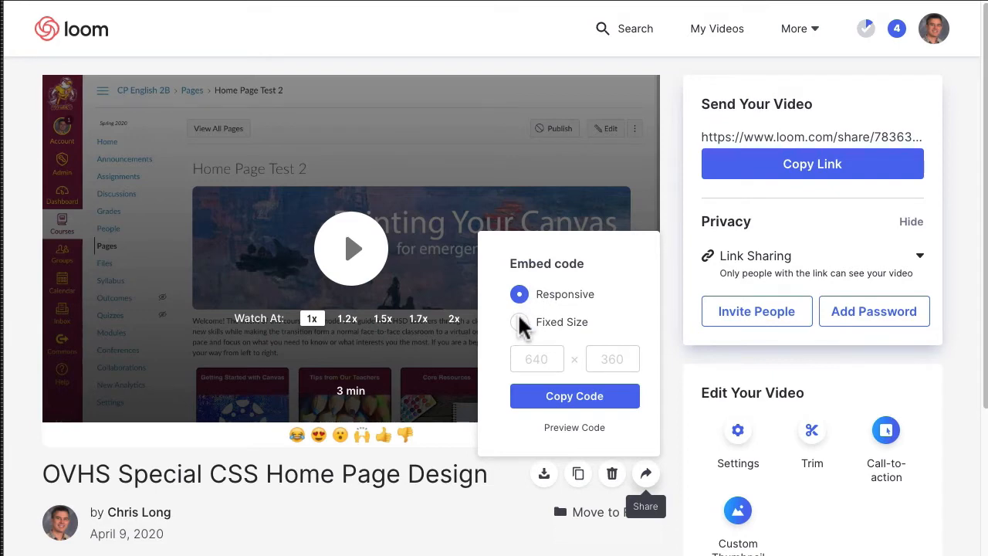
pyautogui.click(519, 323)
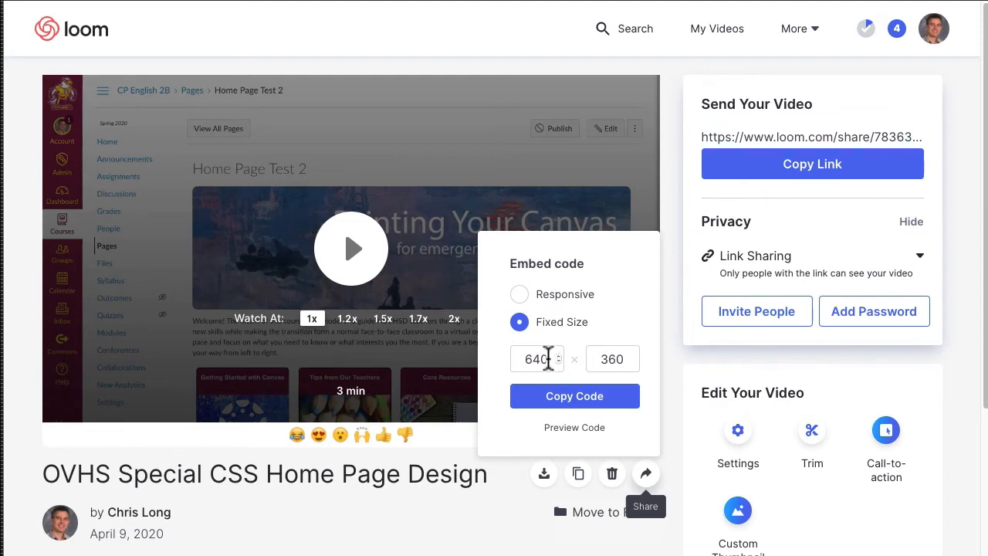
pyautogui.doubleClick(545, 361)
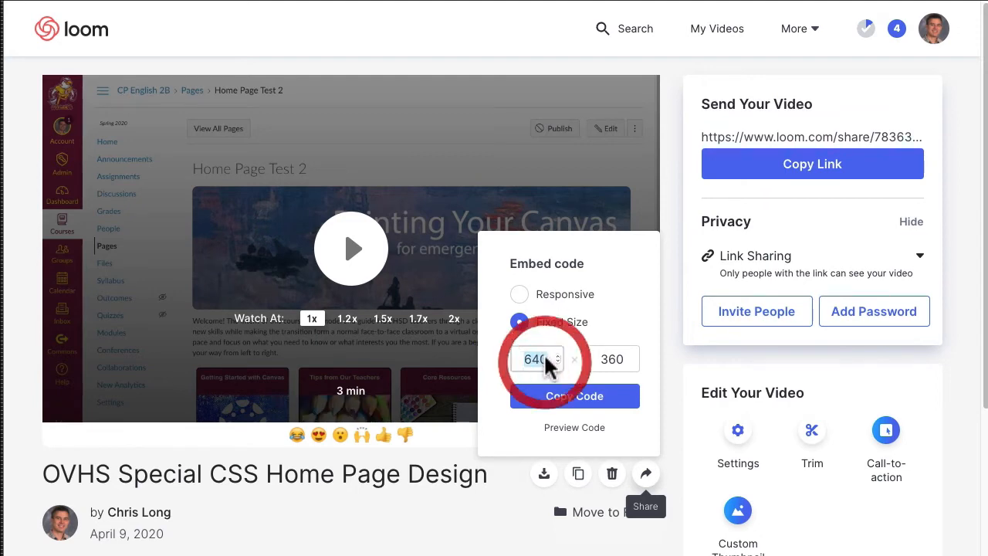
pyautogui.write('480')
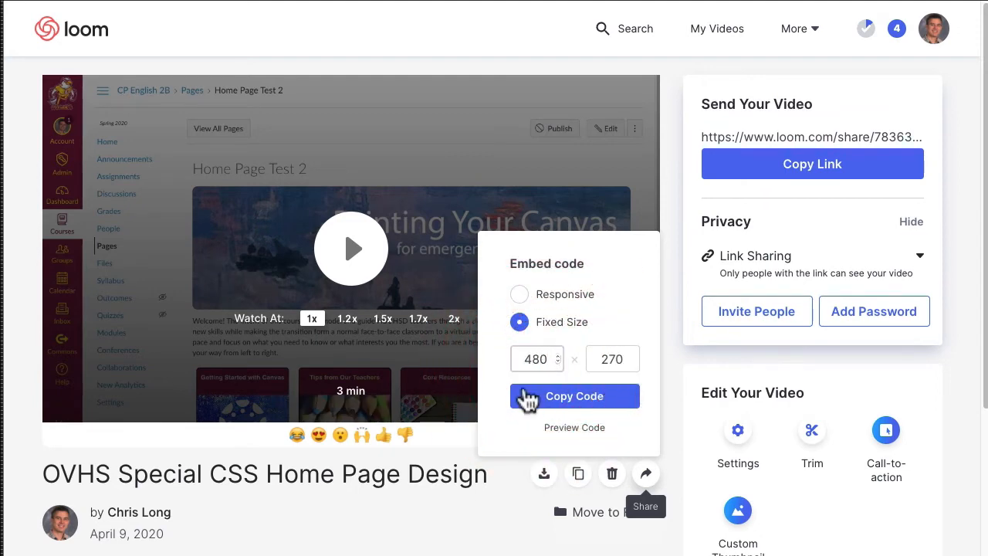
pyautogui.click(575, 403)
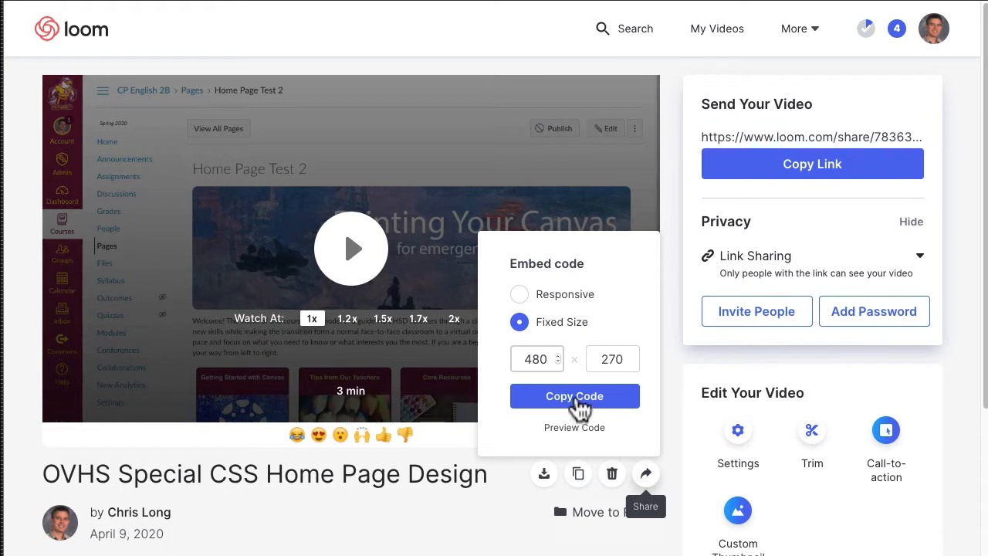
pyautogui.click(579, 401)
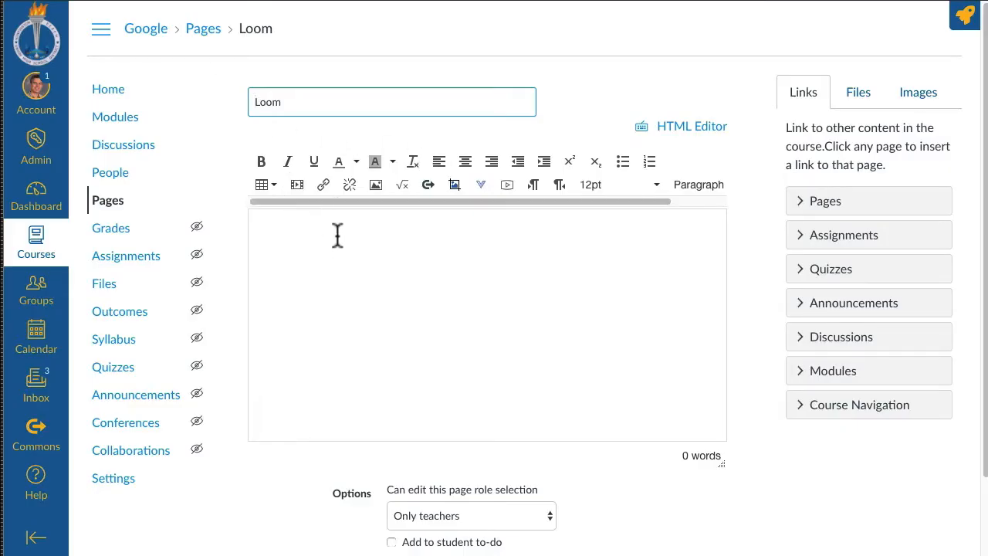
# In the Canvas editor for the "Loom" page, enter "Heading" and "Description text...." as separate lines in the body
pyautogui.click(297, 183)
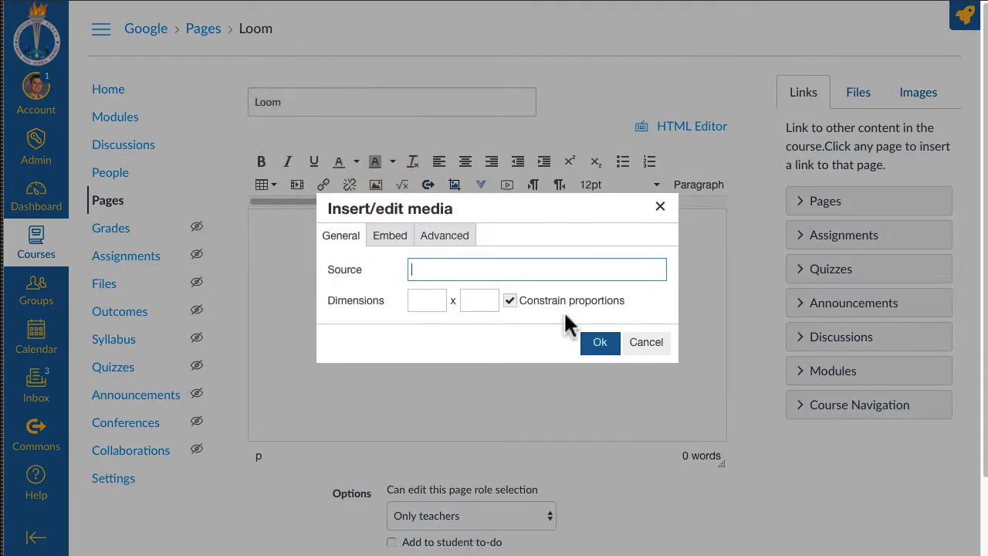
pyautogui.click(654, 345)
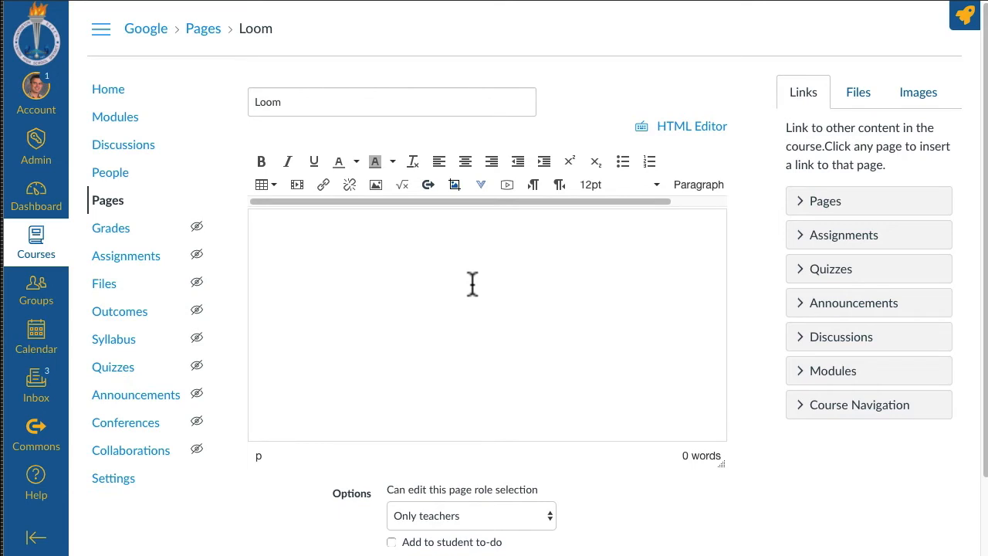
pyautogui.click(472, 284)
pyautogui.write('Heading')
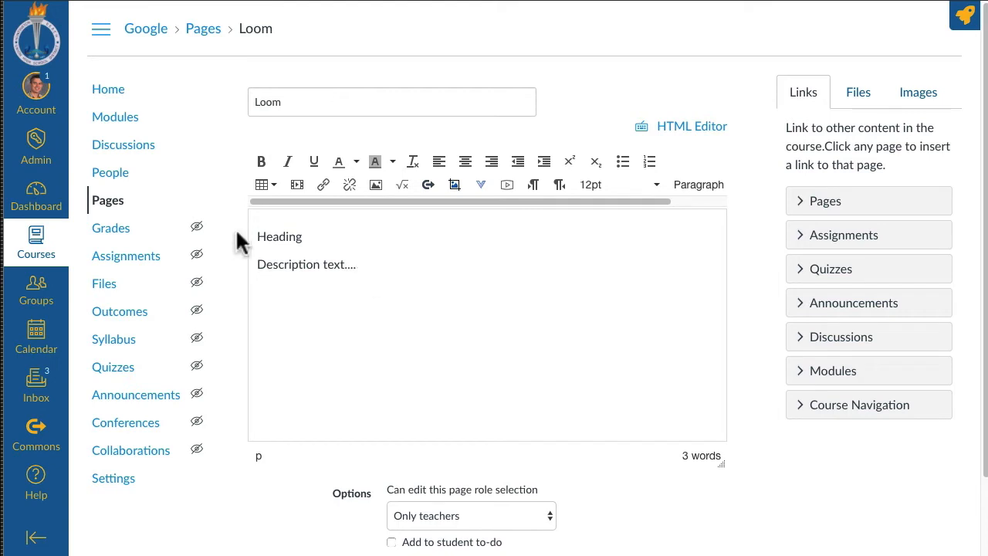
# Format the "Heading" line as Header 3
pyautogui.click(274, 230)
pyautogui.doubleClick(274, 236)
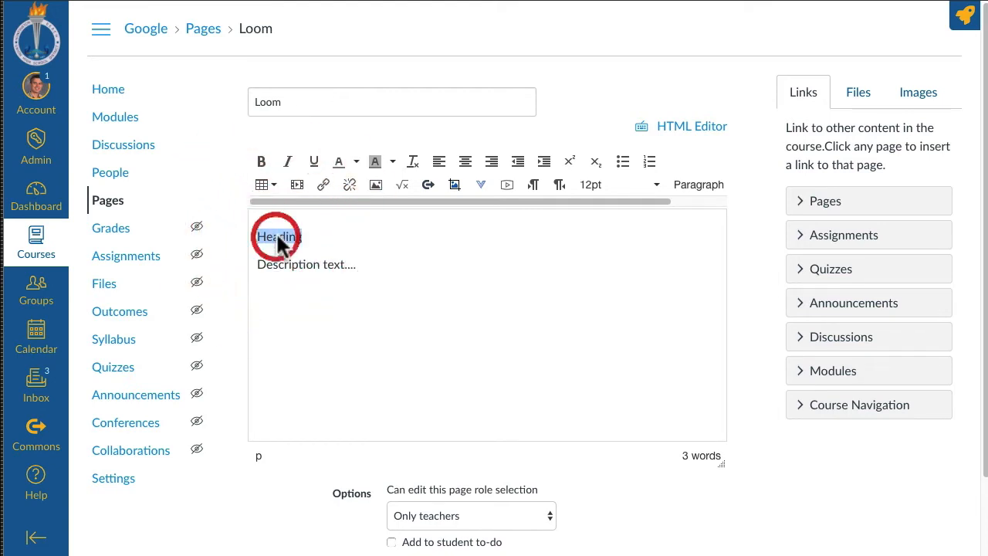
pyautogui.click(654, 186)
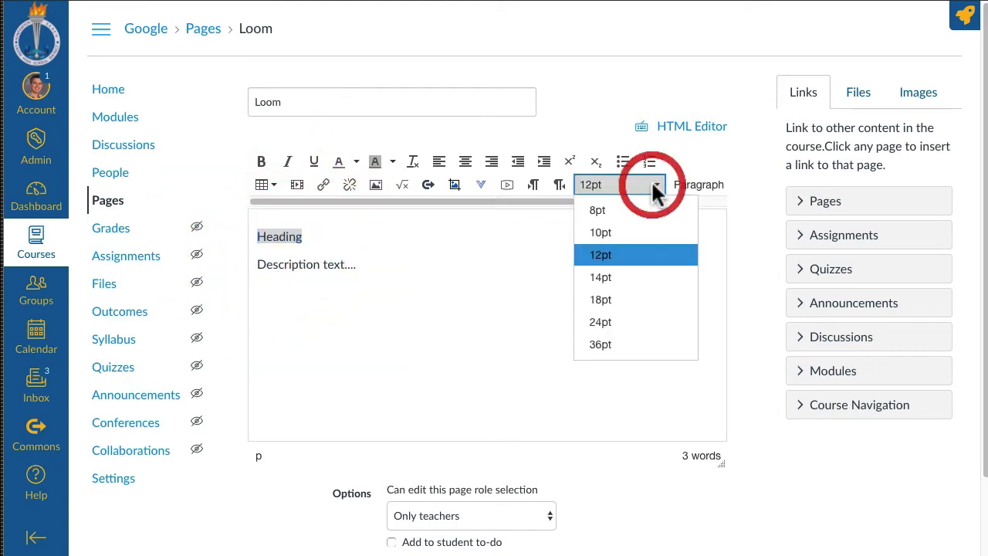
pyautogui.click(652, 185)
pyautogui.click(694, 185)
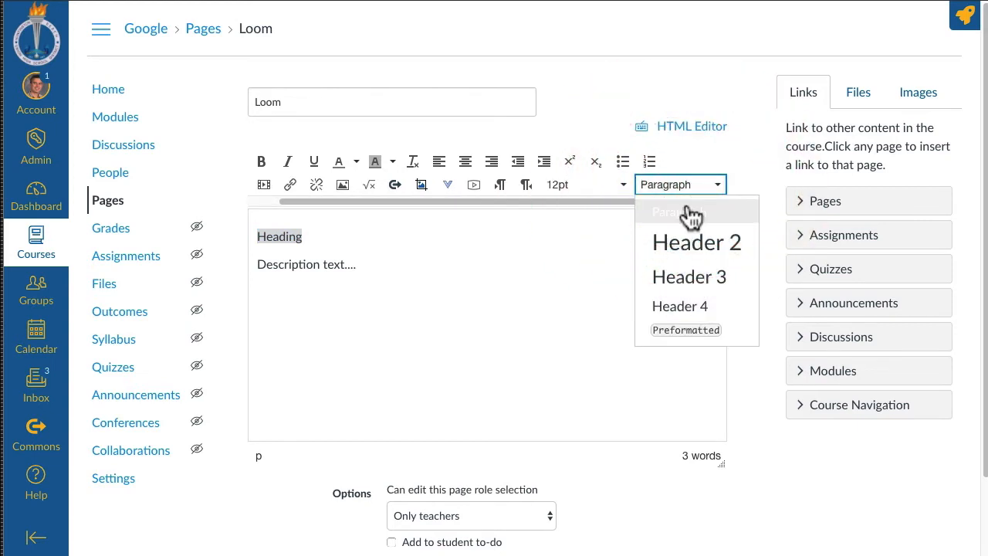
pyautogui.click(685, 287)
# Insert the copied Loom embed code as media on a new line below the description text
pyautogui.click(363, 270)
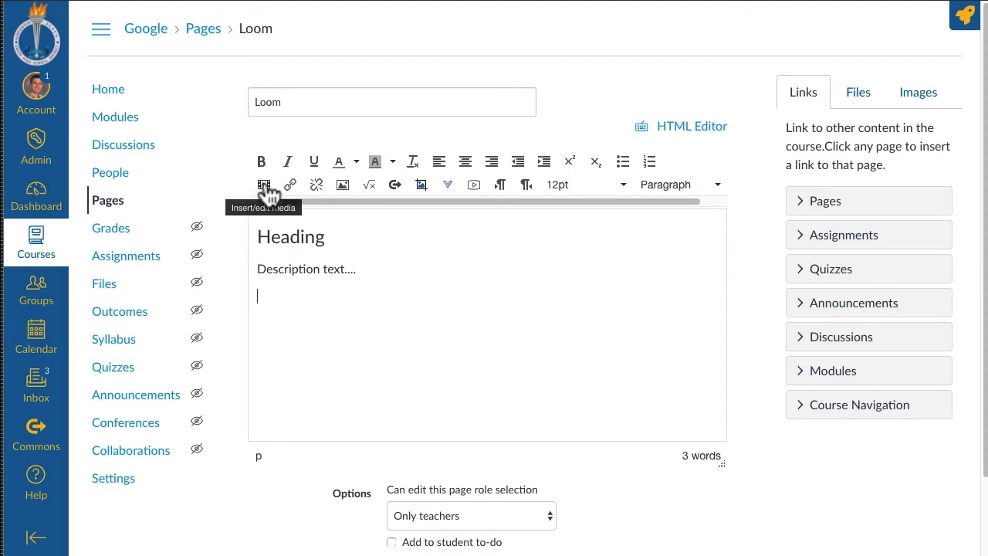
pyautogui.moveTo(330, 200); pyautogui.dragTo(266, 193)
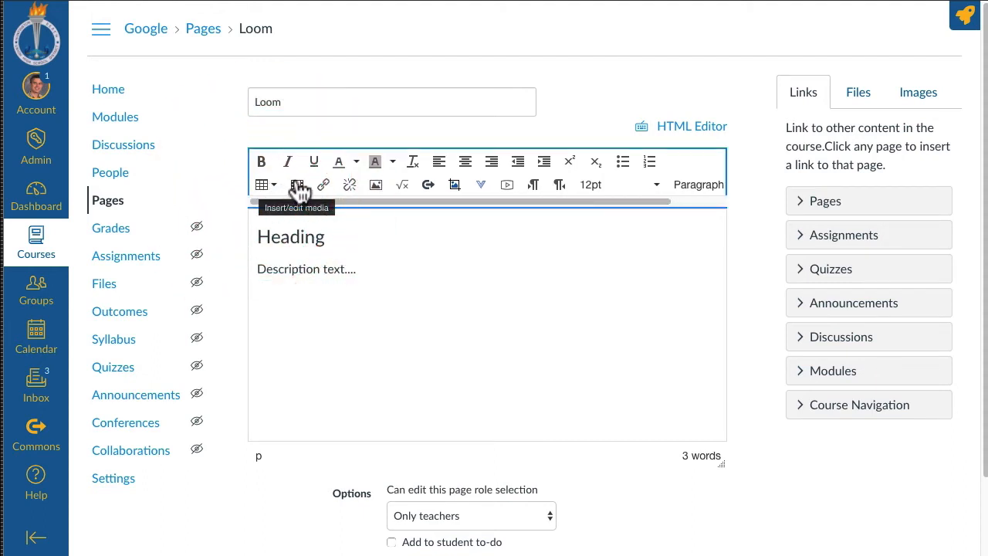
pyautogui.click(297, 187)
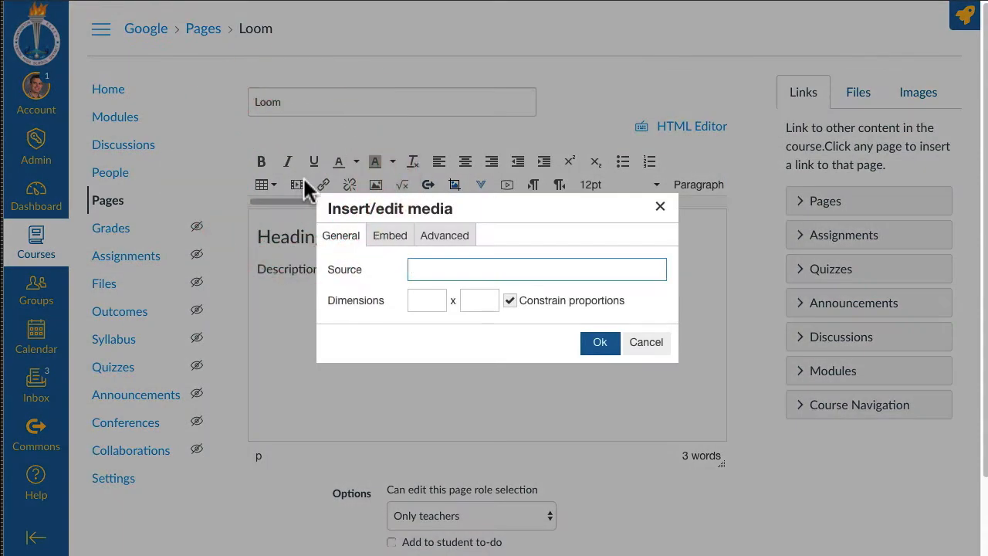
pyautogui.click(391, 242)
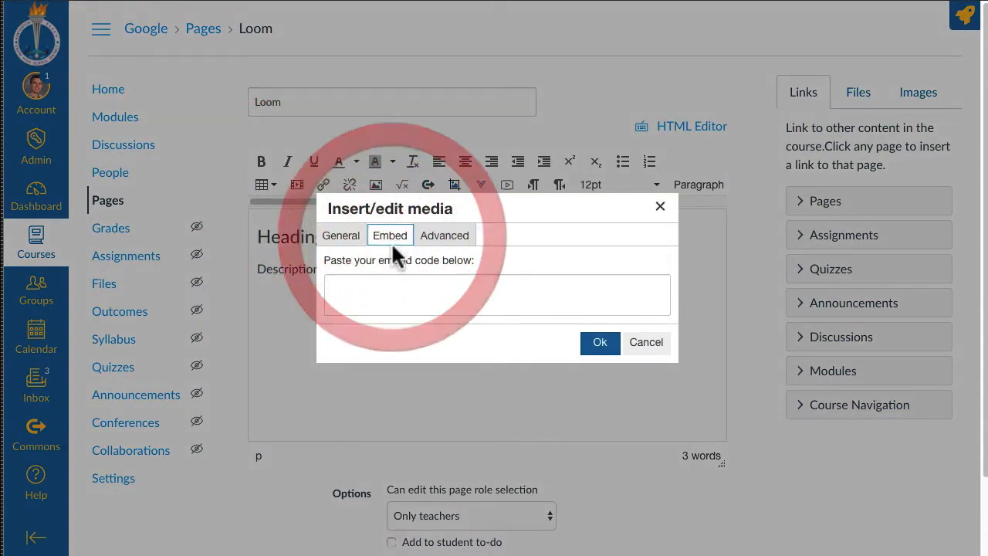
pyautogui.click(378, 284)
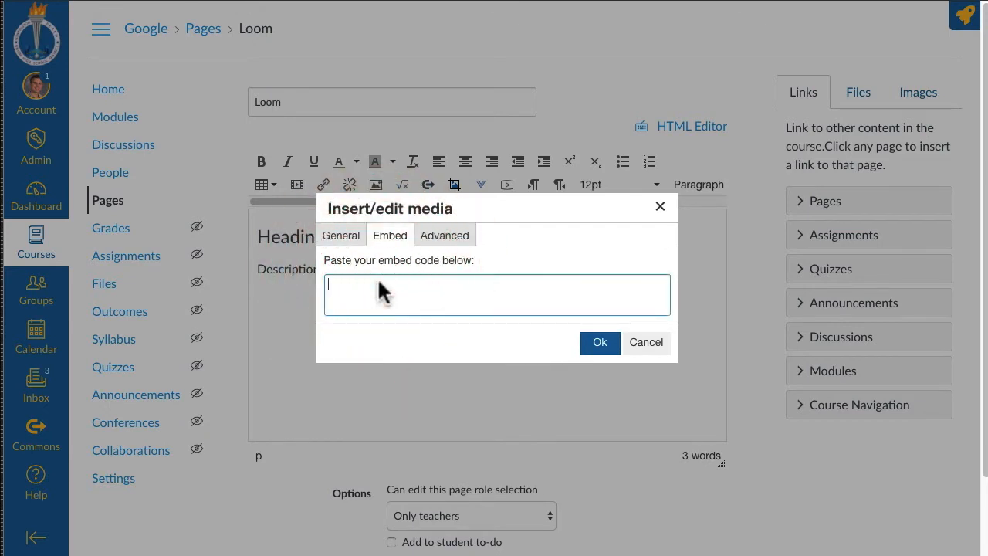
pyautogui.hotkey('ctrl', 'v')
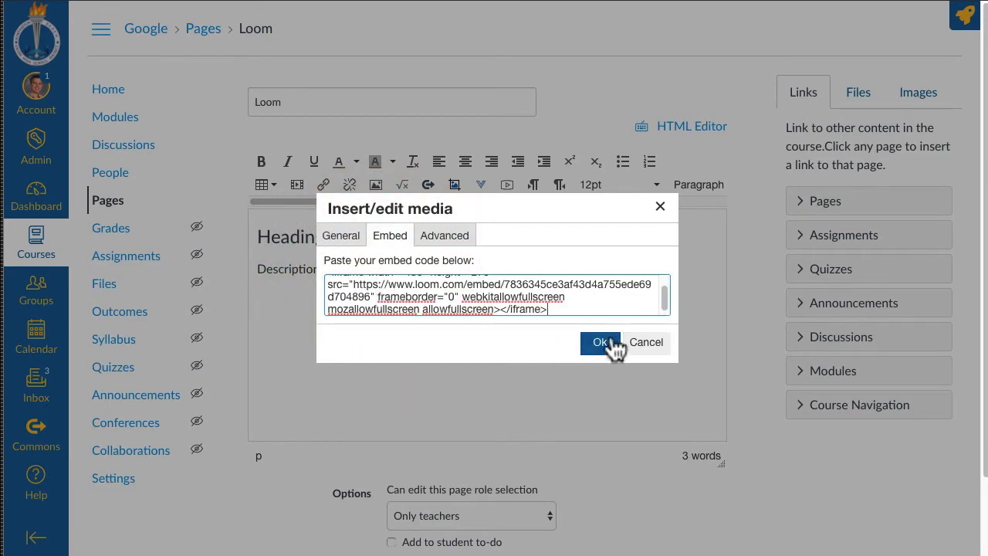
pyautogui.scroll(2, 520, 301)
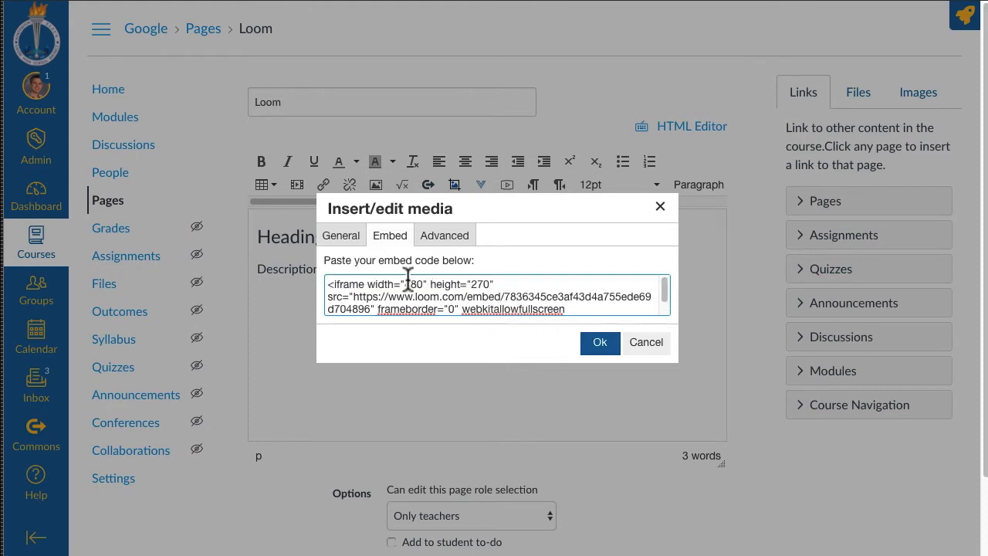
pyautogui.click(600, 342)
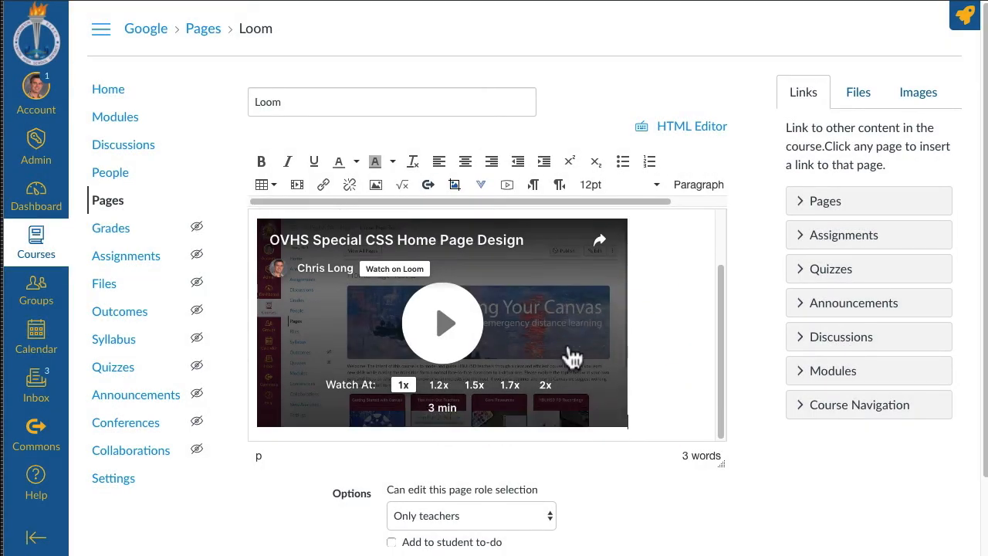
# Add the line "Text here..." below the embedded video
pyautogui.scroll(-2, 610, 448)
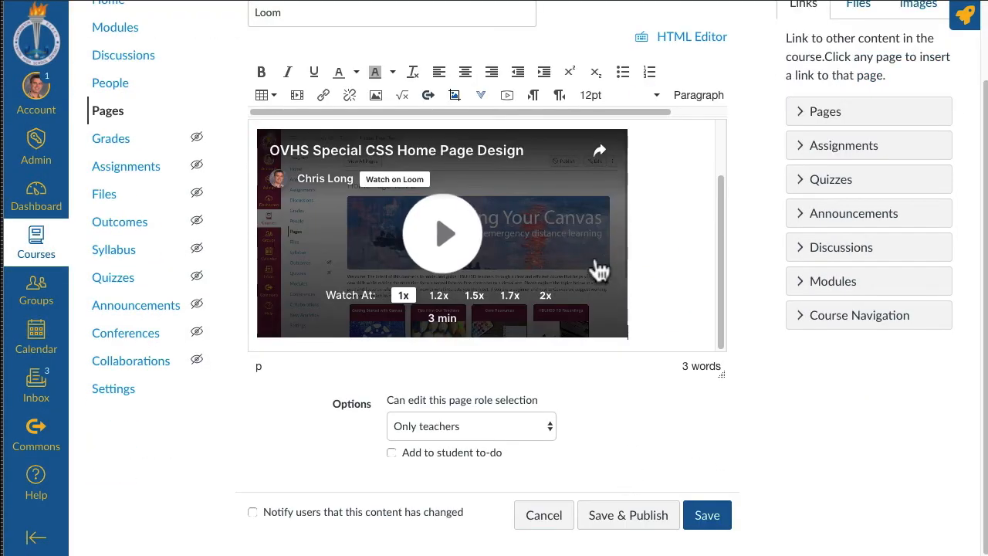
pyautogui.scroll(2, 598, 274)
pyautogui.scroll(-2, 606, 266)
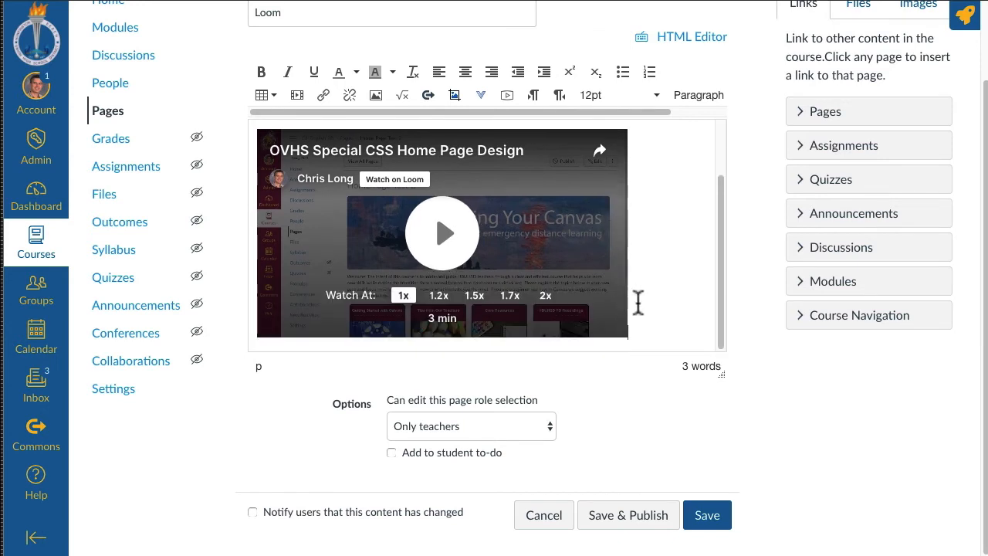
pyautogui.scroll(-1, 638, 303)
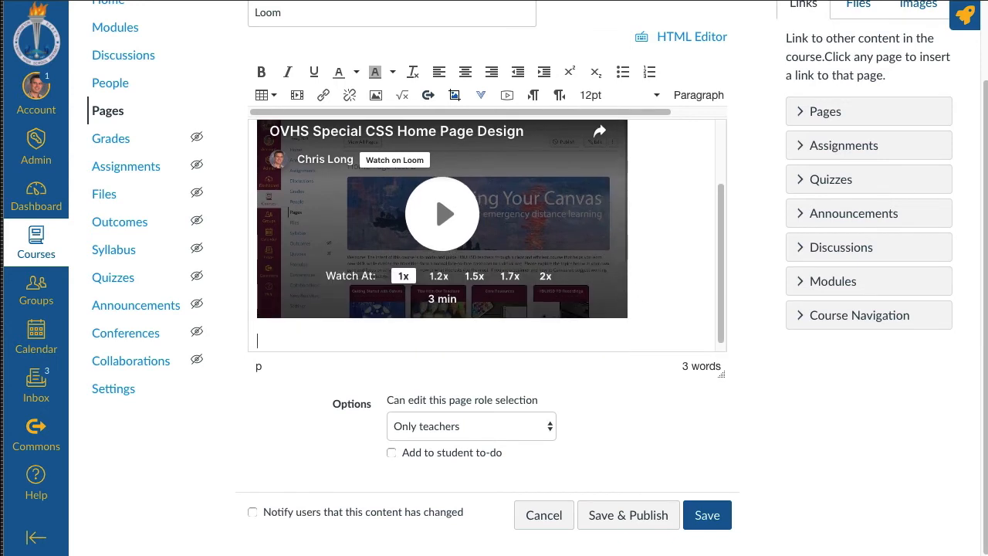
pyautogui.write('xt here...')
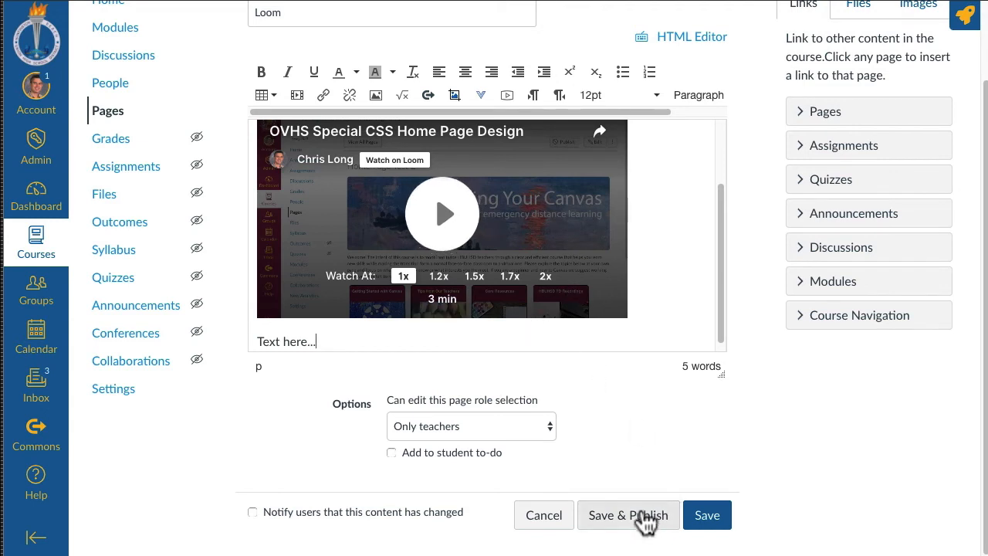
# Save the page without publishing it, and test the embedded video by starting and pausing playback
pyautogui.click(709, 516)
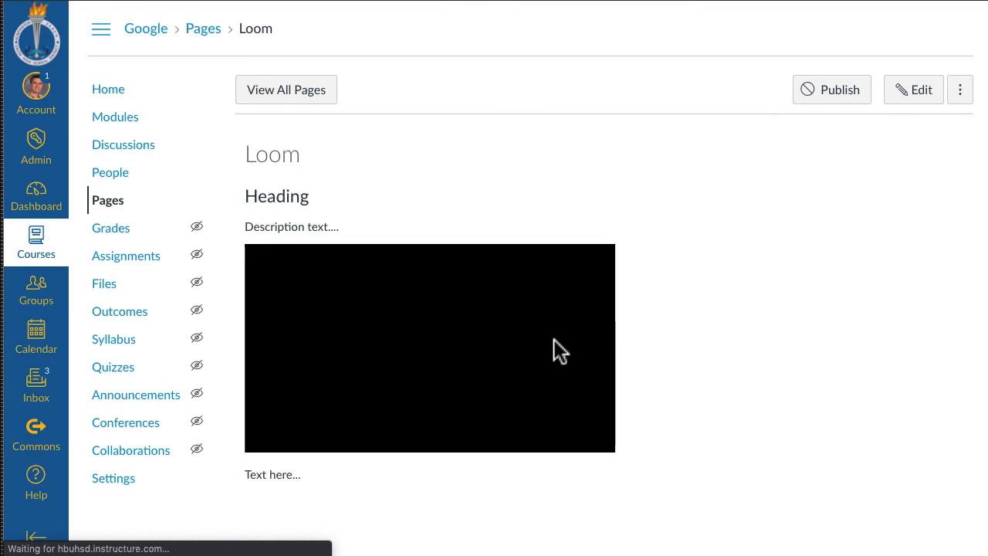
pyautogui.click(437, 349)
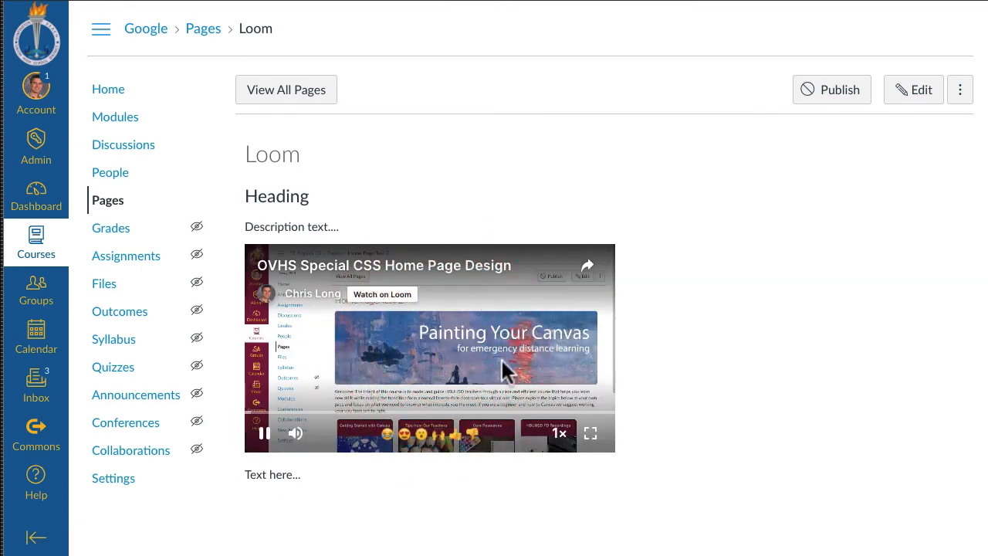
pyautogui.click(263, 431)
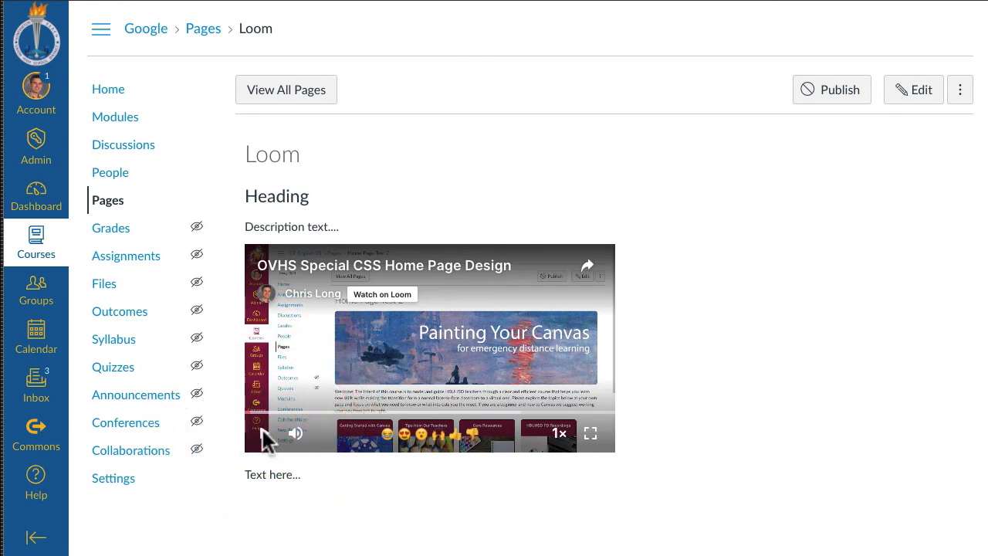